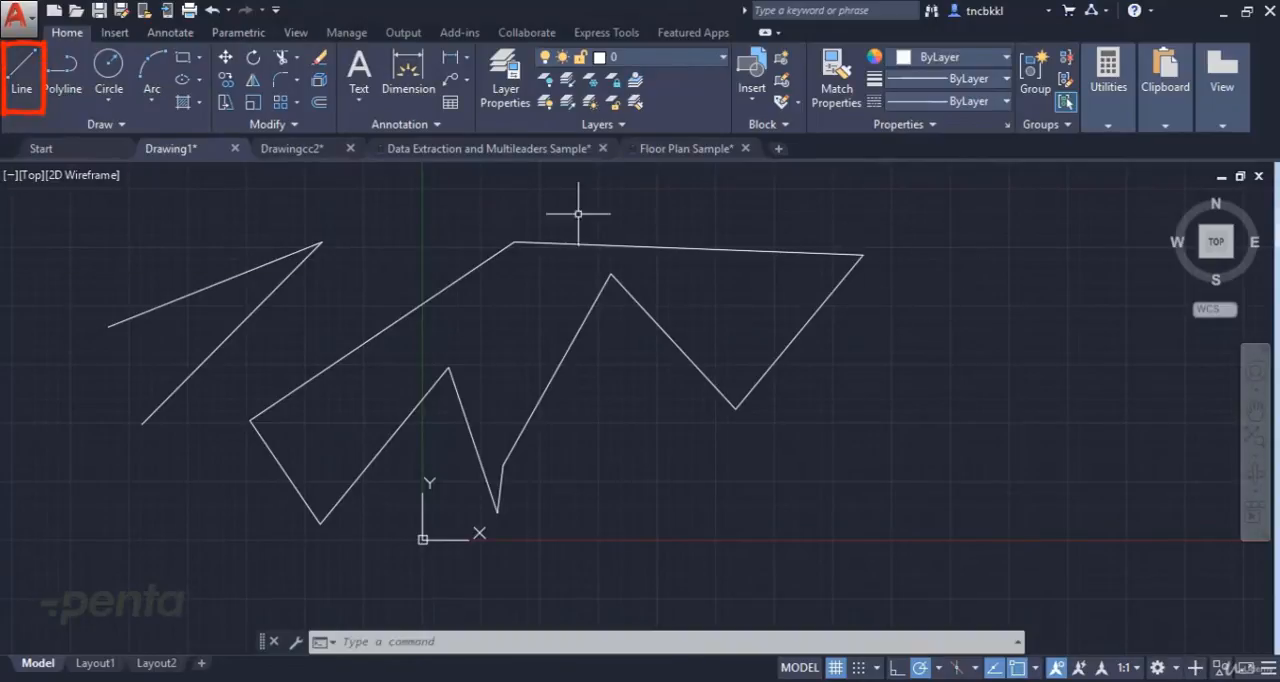
Draw connected lines below the zigzag shape: 2000 units horizontally to the right, followed by 3000 units vertically upward.
click(21, 70)
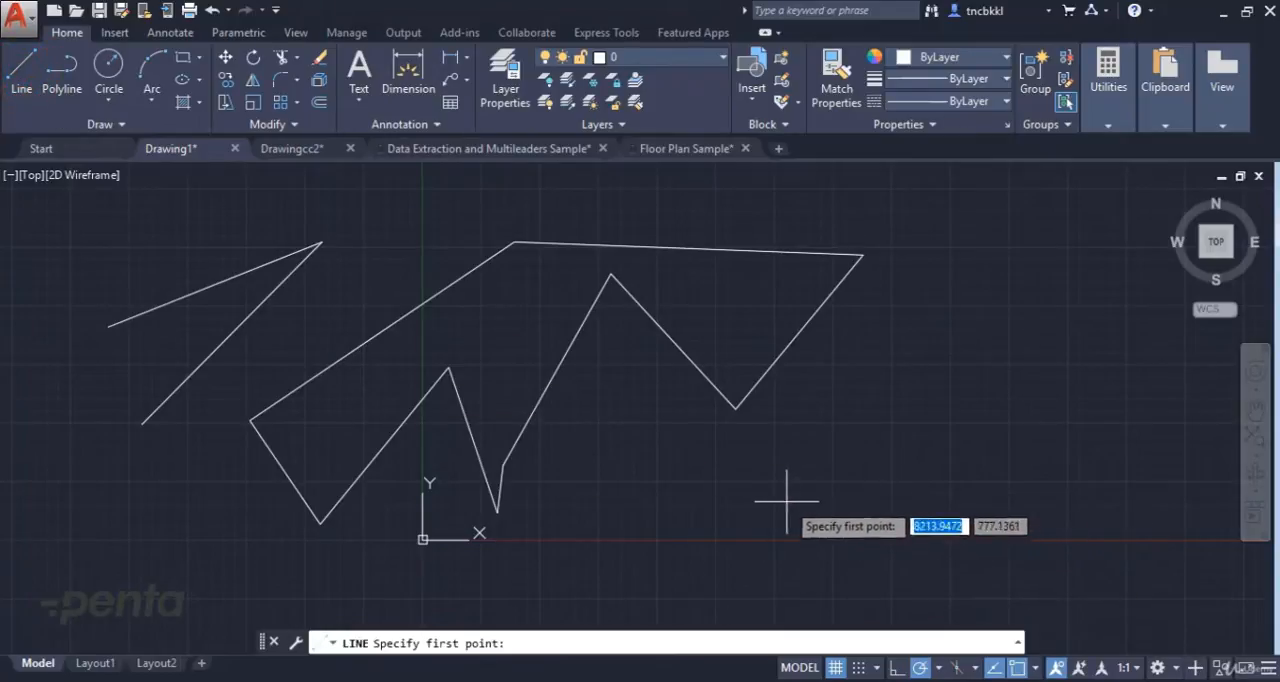
click(646, 494)
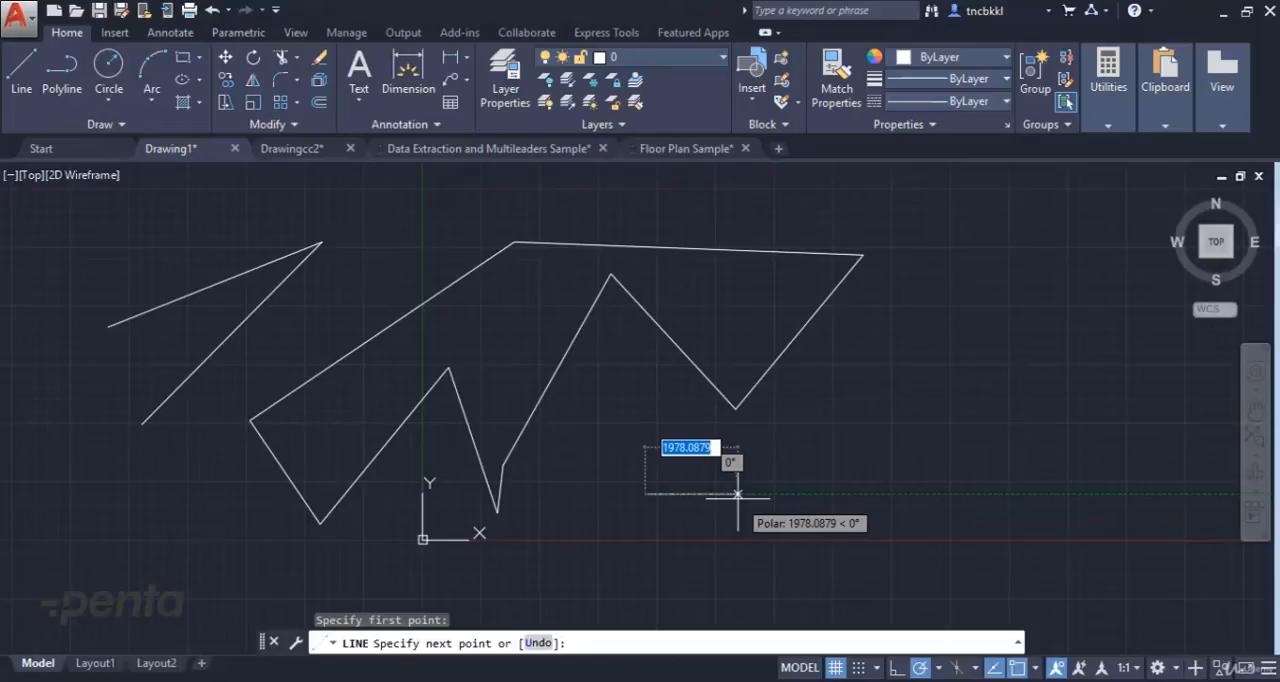
text(200)
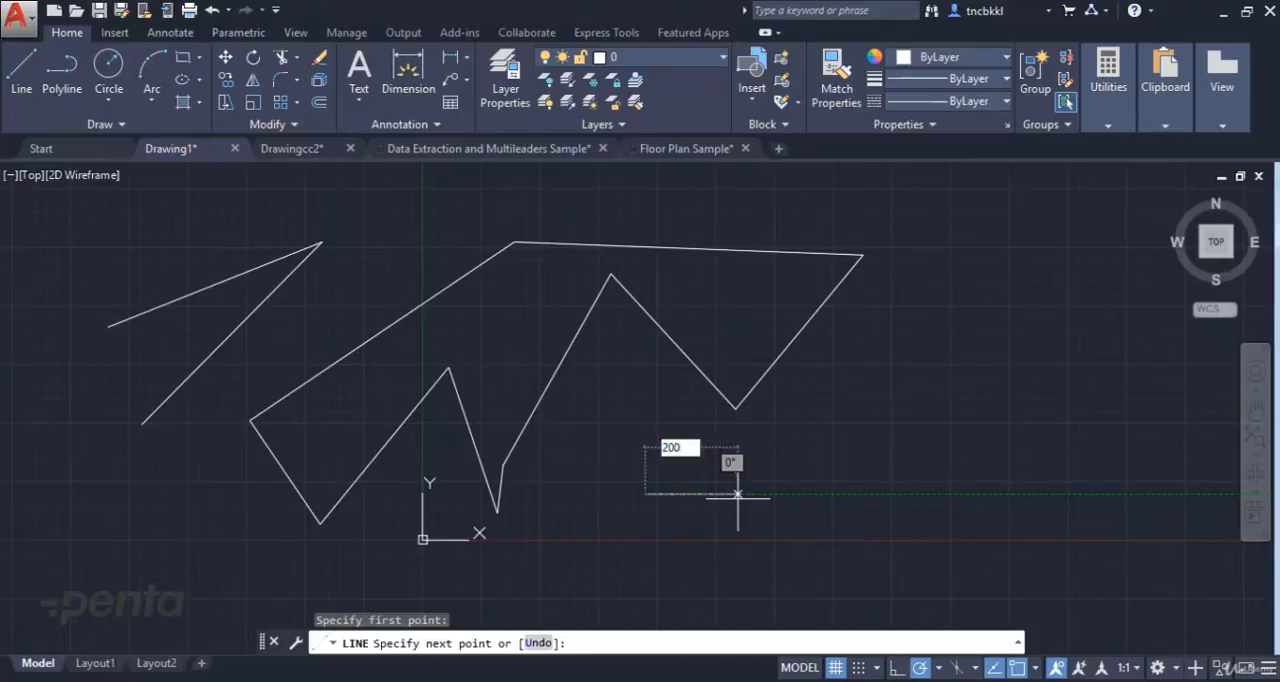
key(Return)
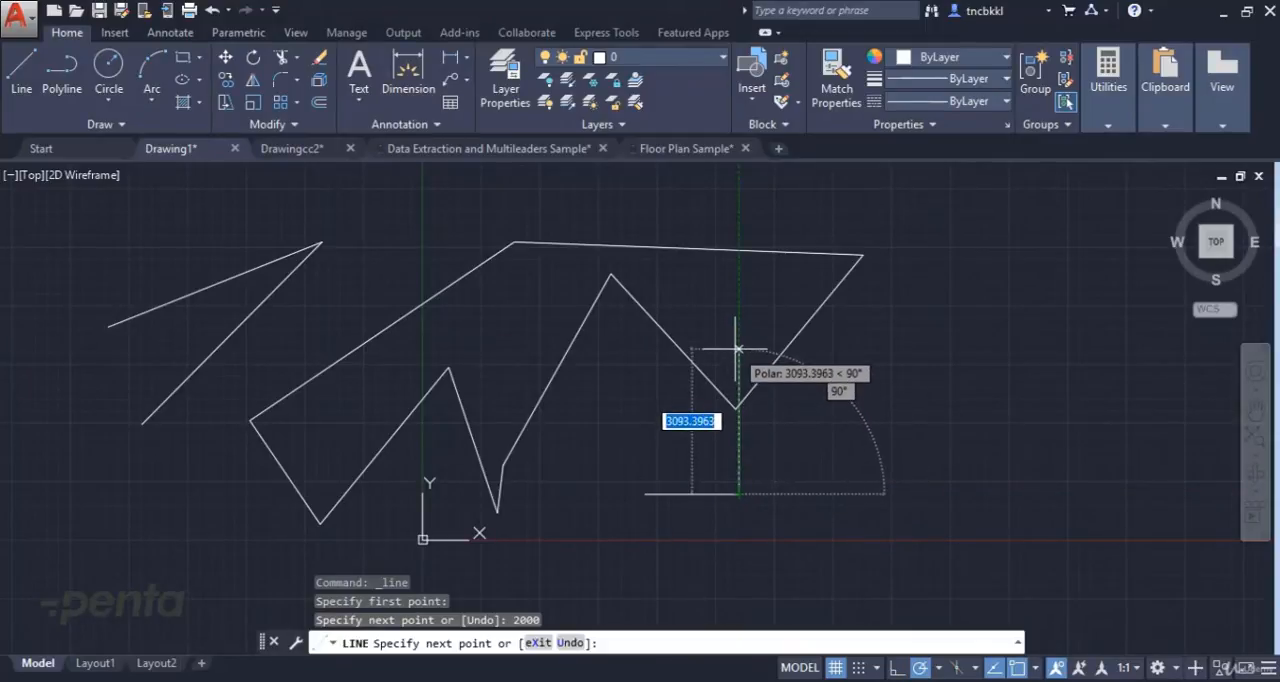
text(3000)
key(Return)
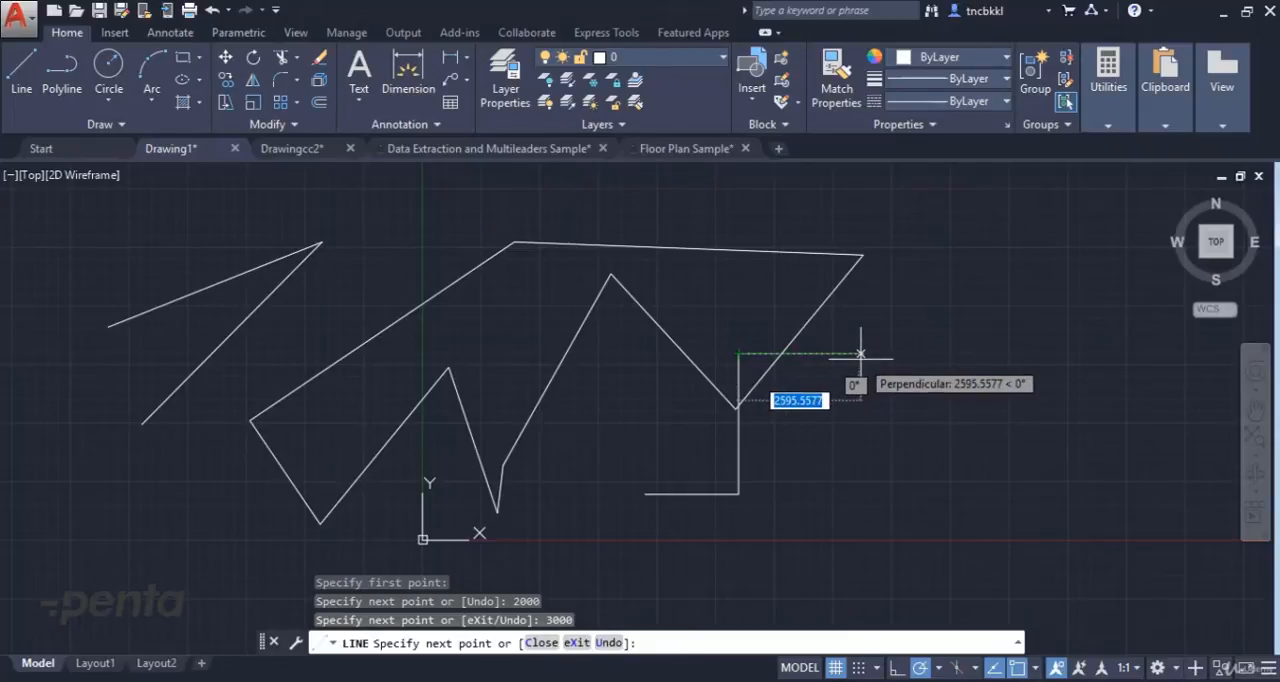
text(2500)
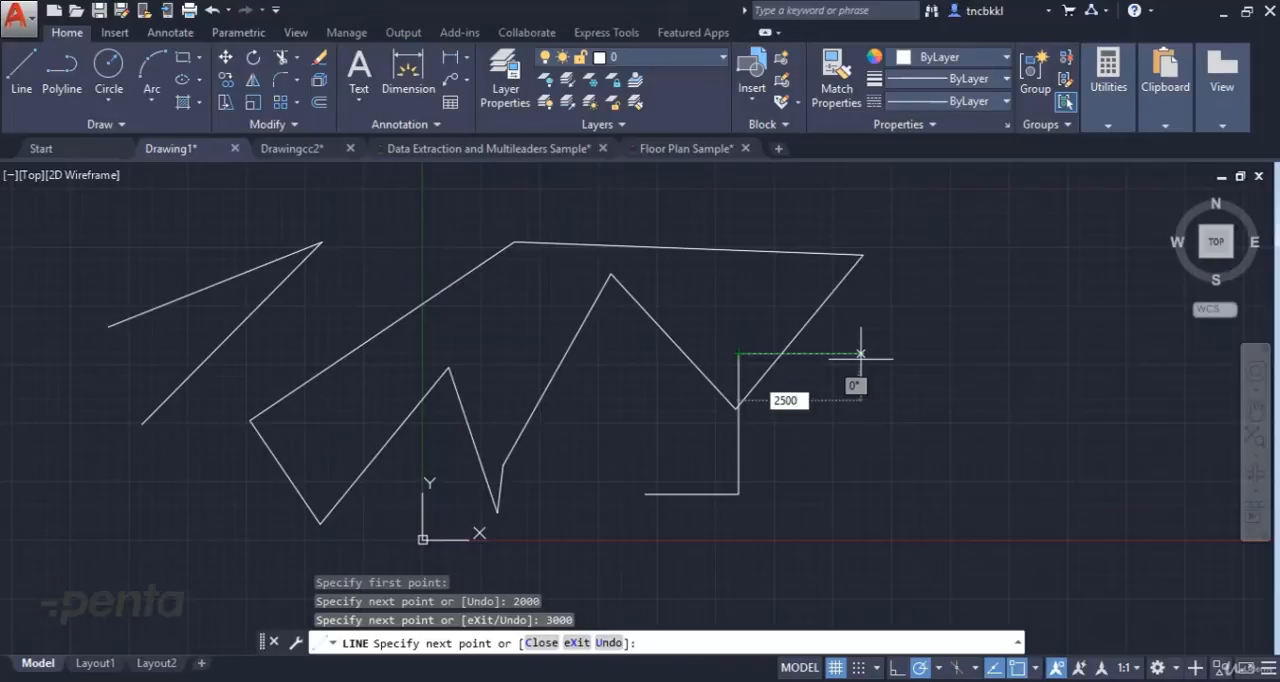
text(.5)
click(799, 401)
key(BackSpace)
key(Tab)
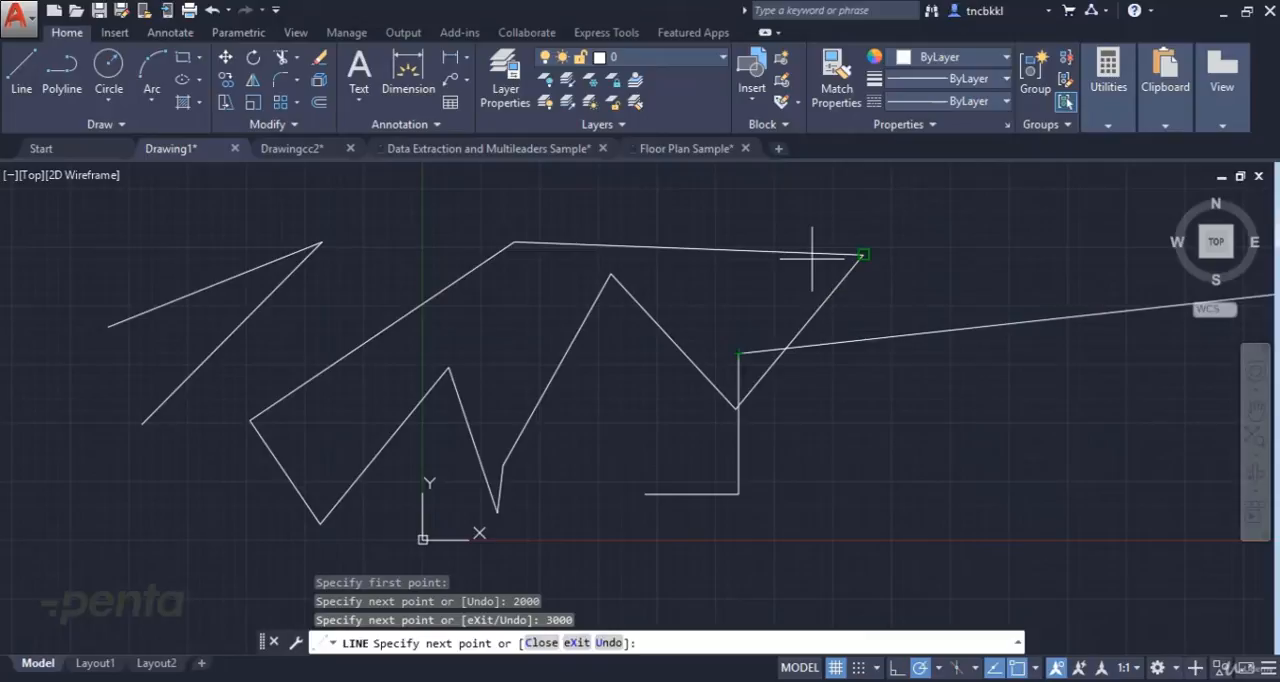
key(Escape)
key(Escape)
key(Escape)
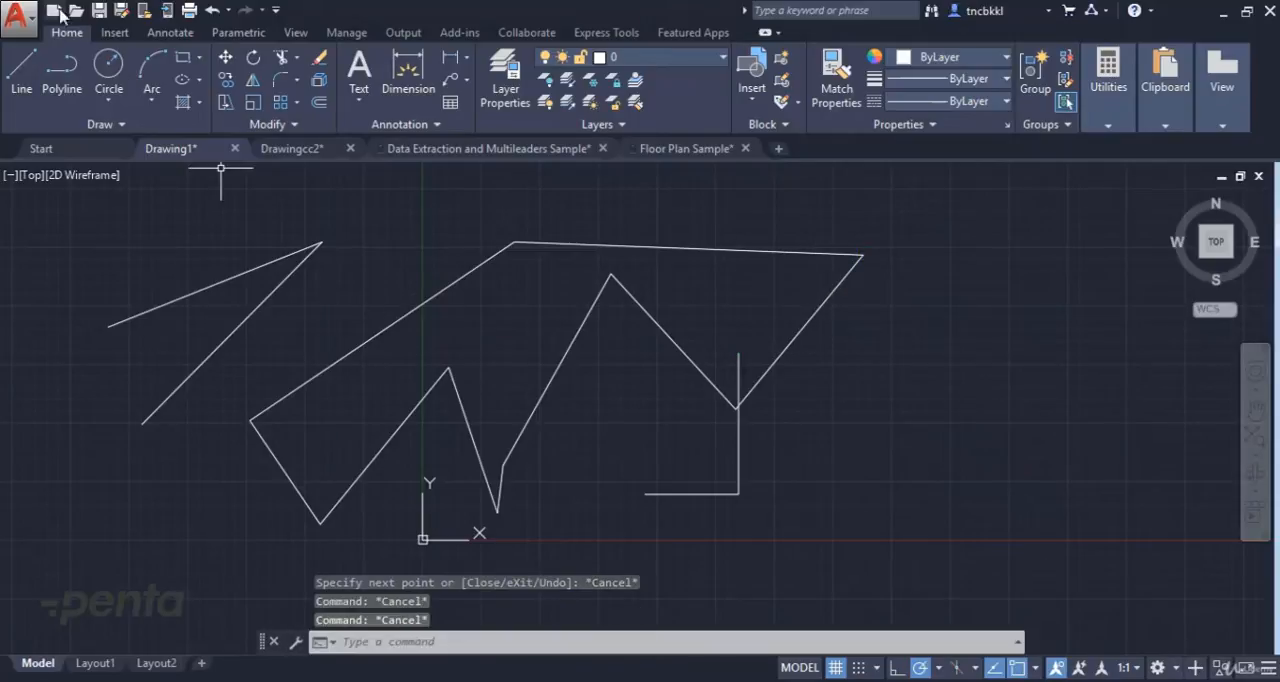
Draw a 2500.5-unit horizontal line to the right from the upper end of the 3000-unit vertical line.
click(21, 70)
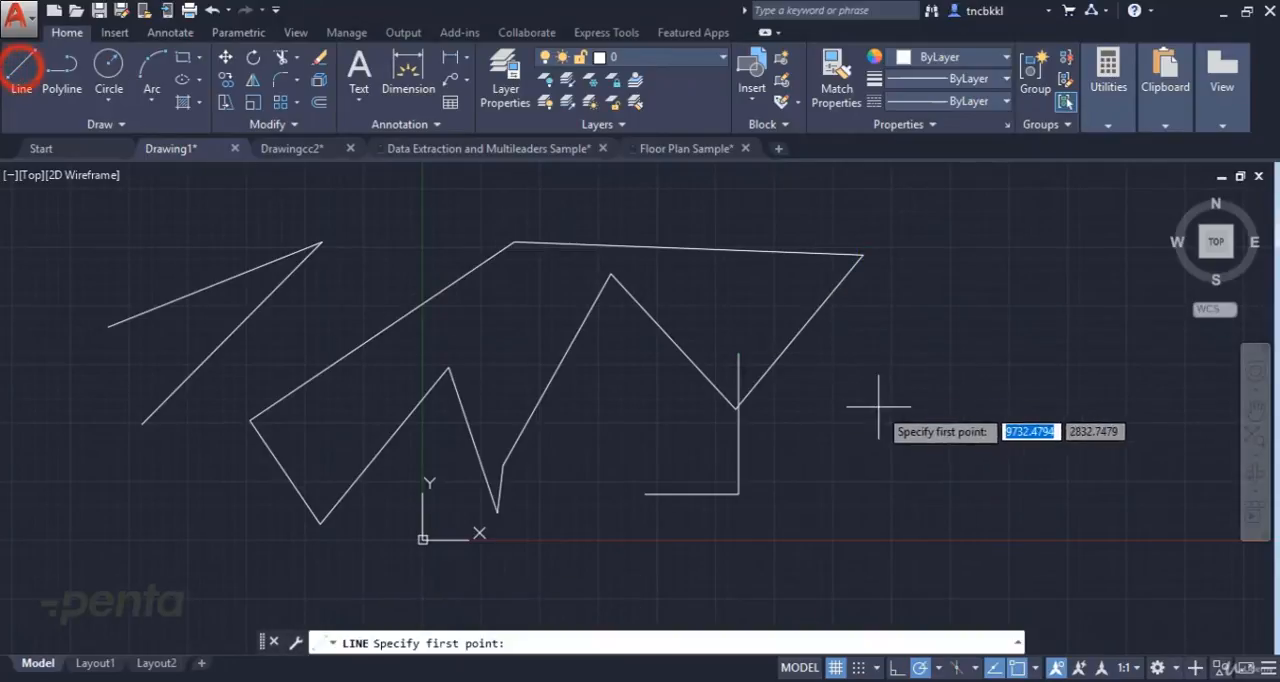
click(738, 353)
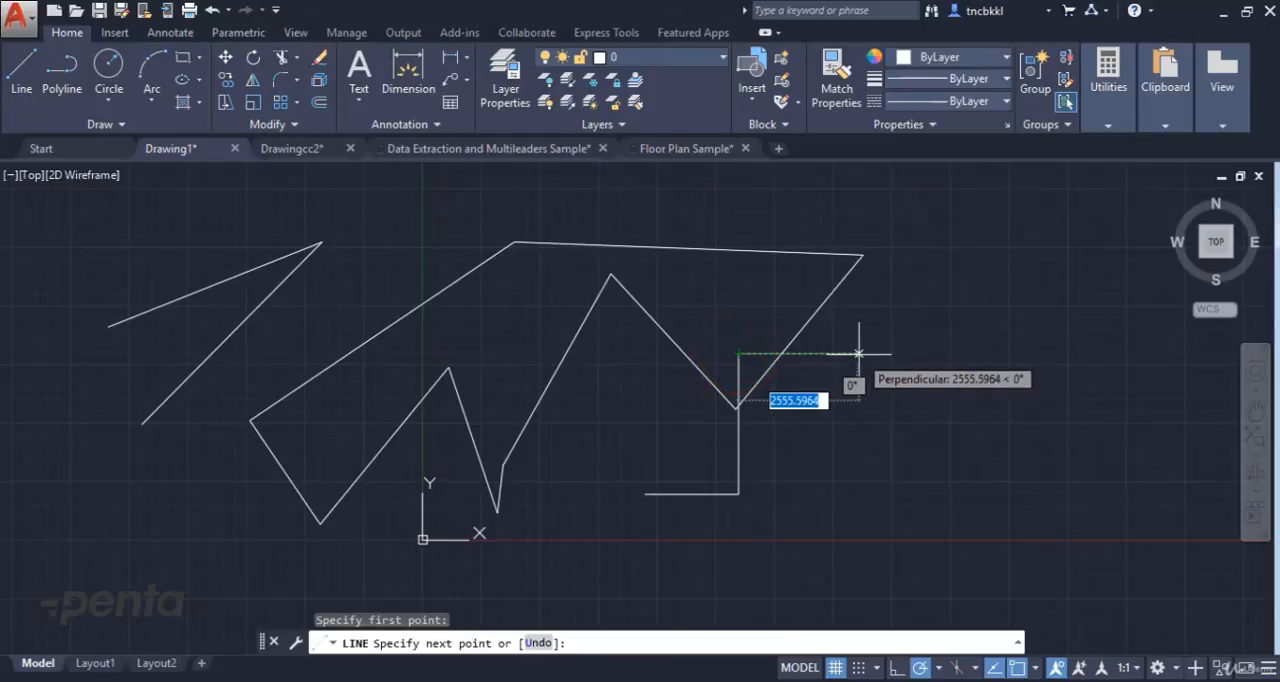
text(2500.)
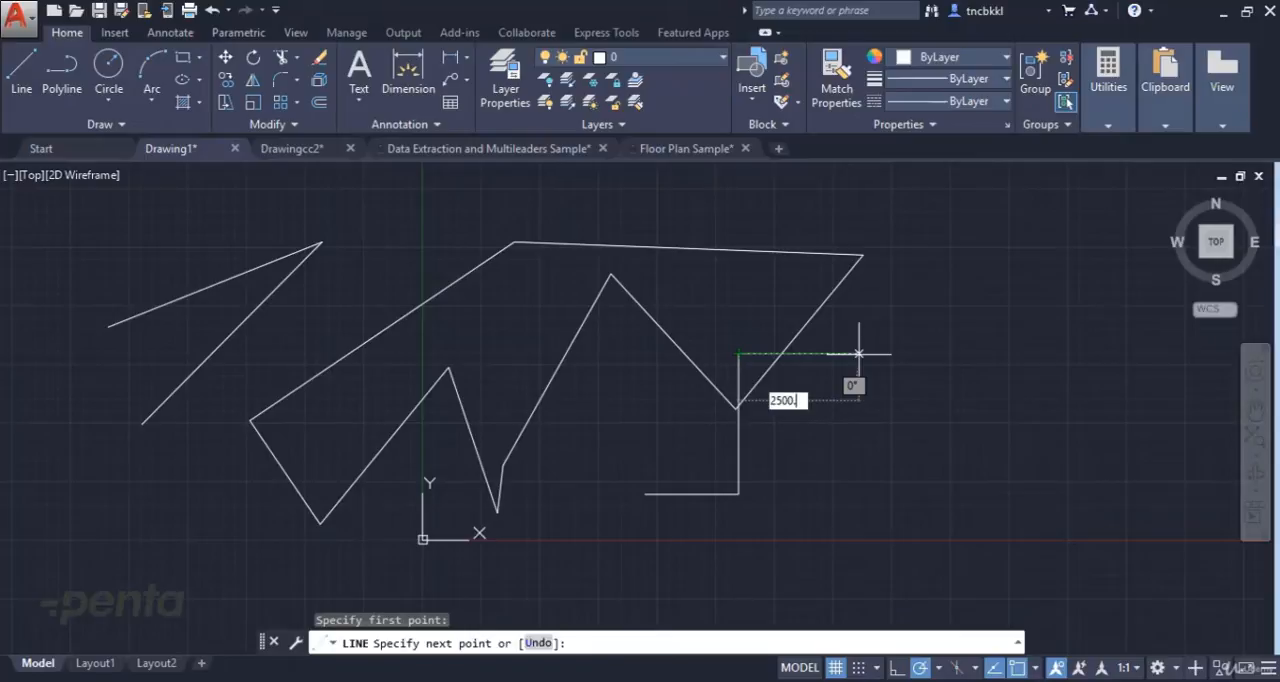
text(5)
key(Return)
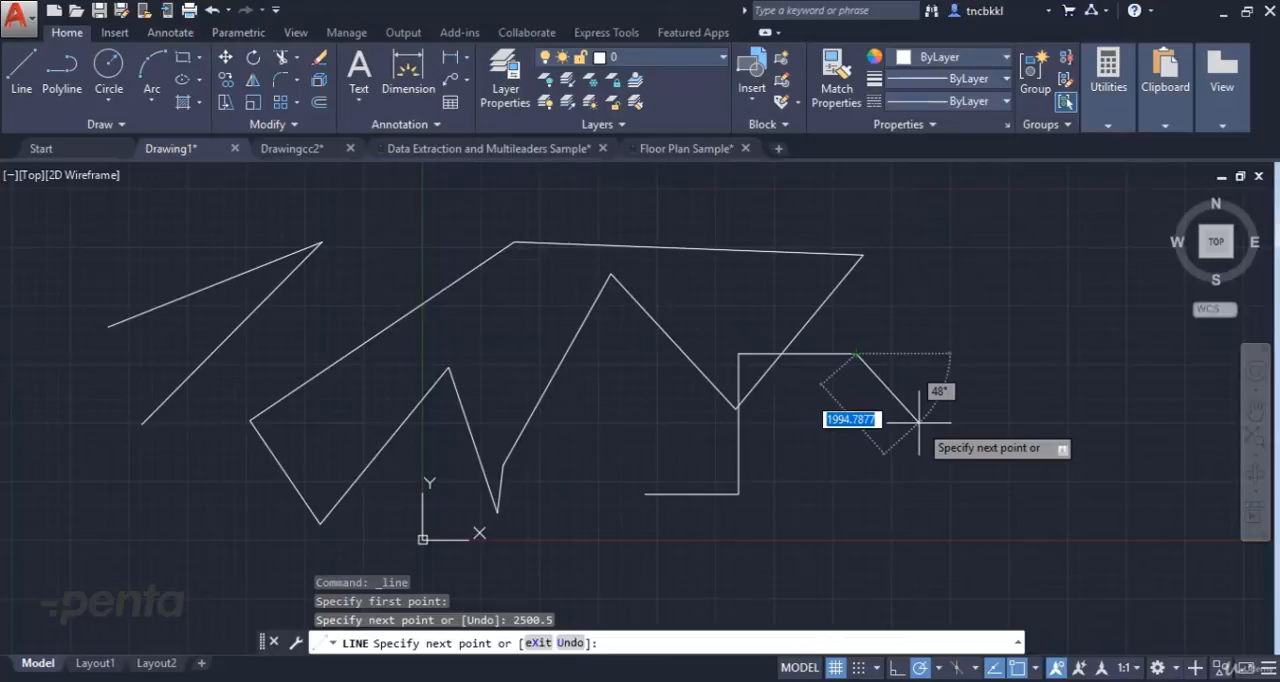
key(Escape)
key(Escape)
key(Escape)
Measure the length of the new upper horizontal line between its endpoints with the DIST command.
text(d)
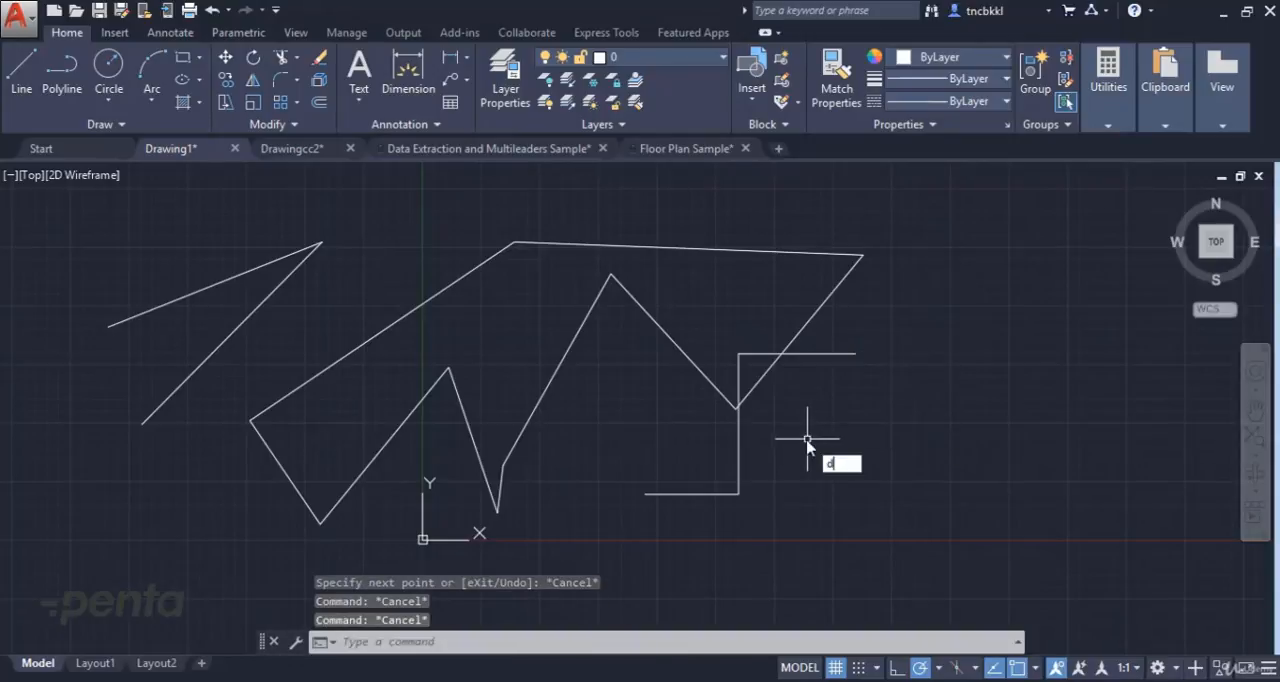
text(i)
key(Return)
click(735, 353)
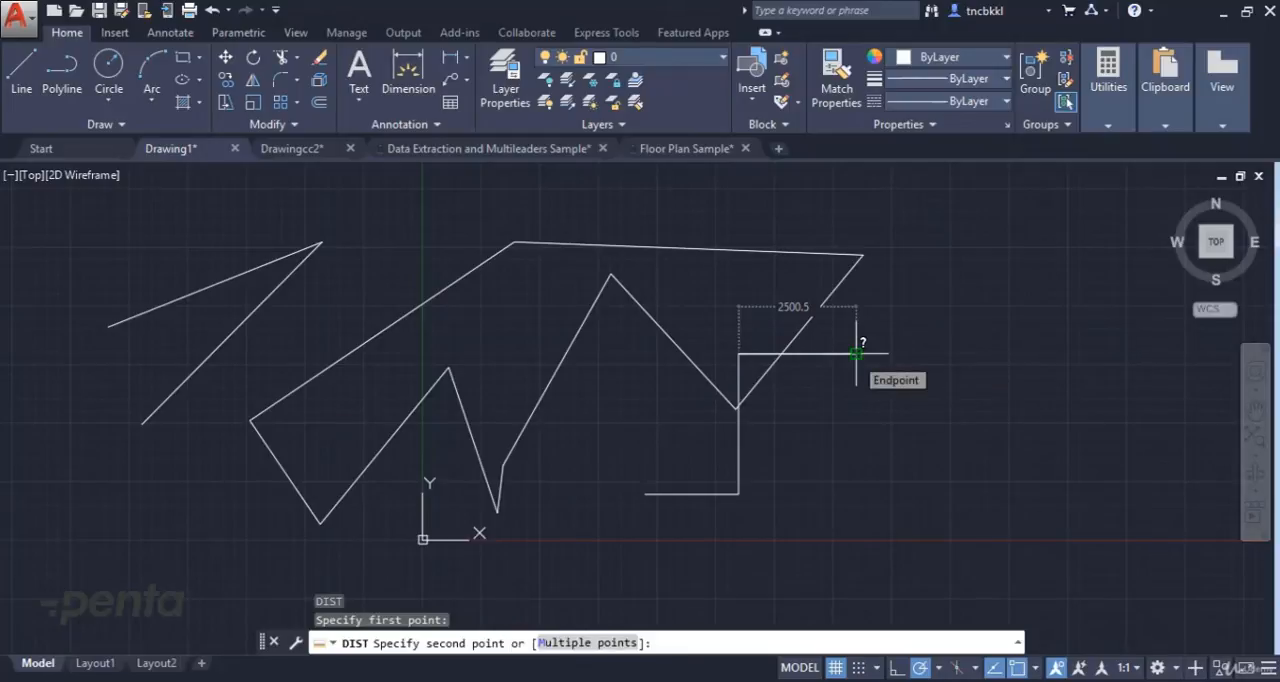
key(Escape)
key(Escape)
key(Escape)
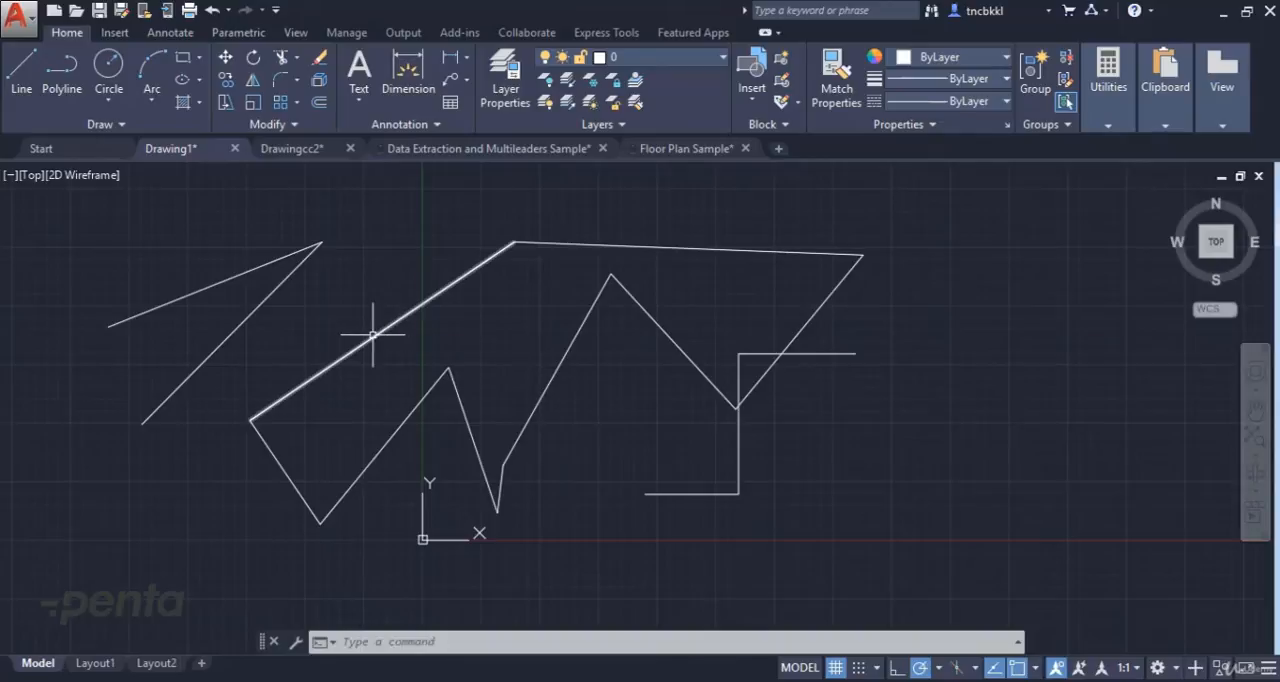
click(24, 66)
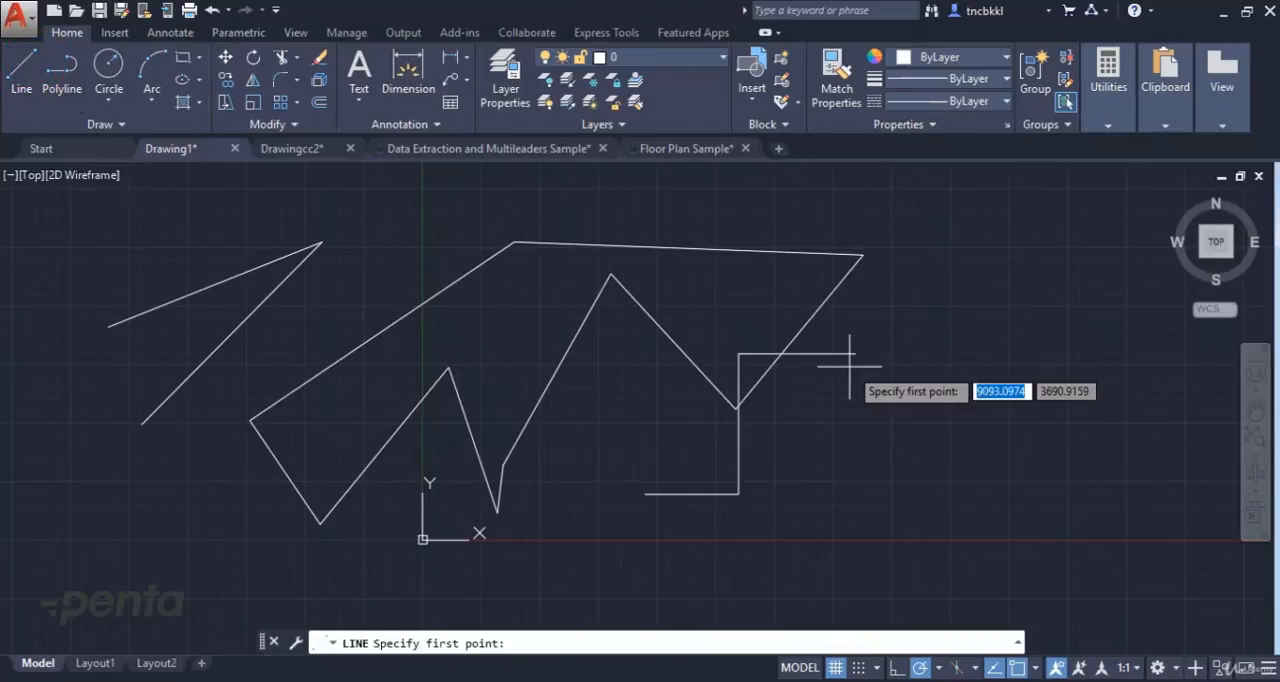
click(864, 255)
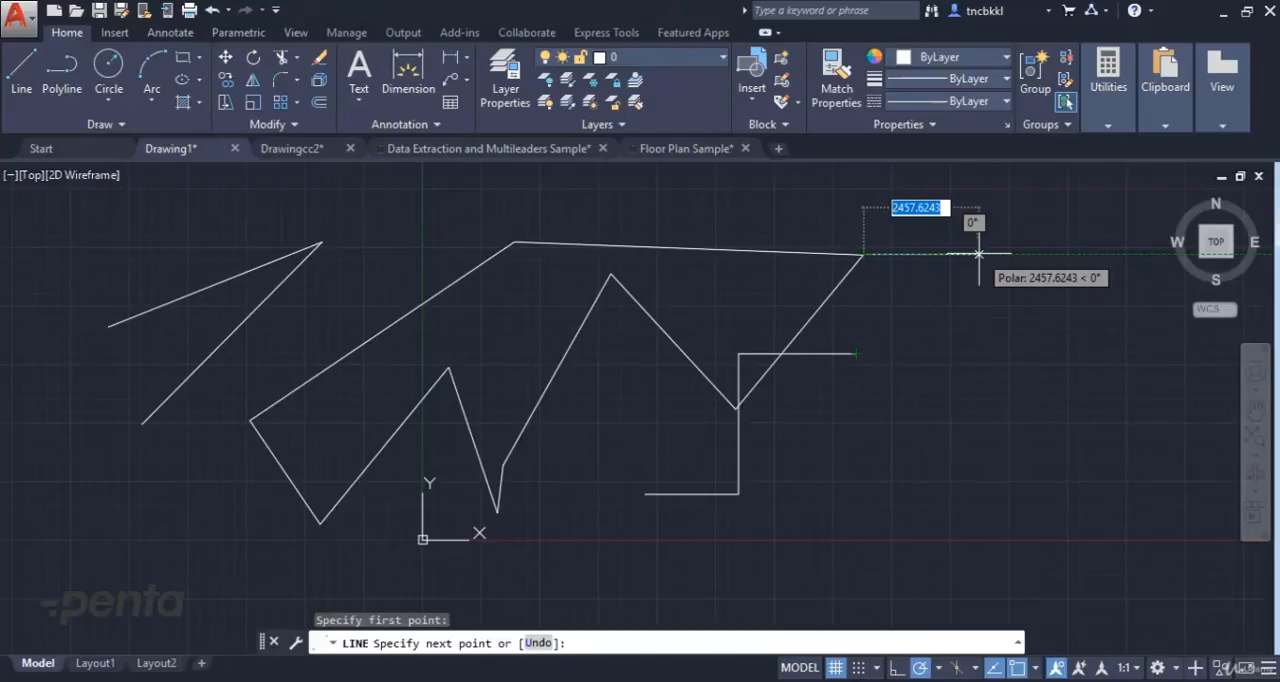
key(Escape)
key(Escape)
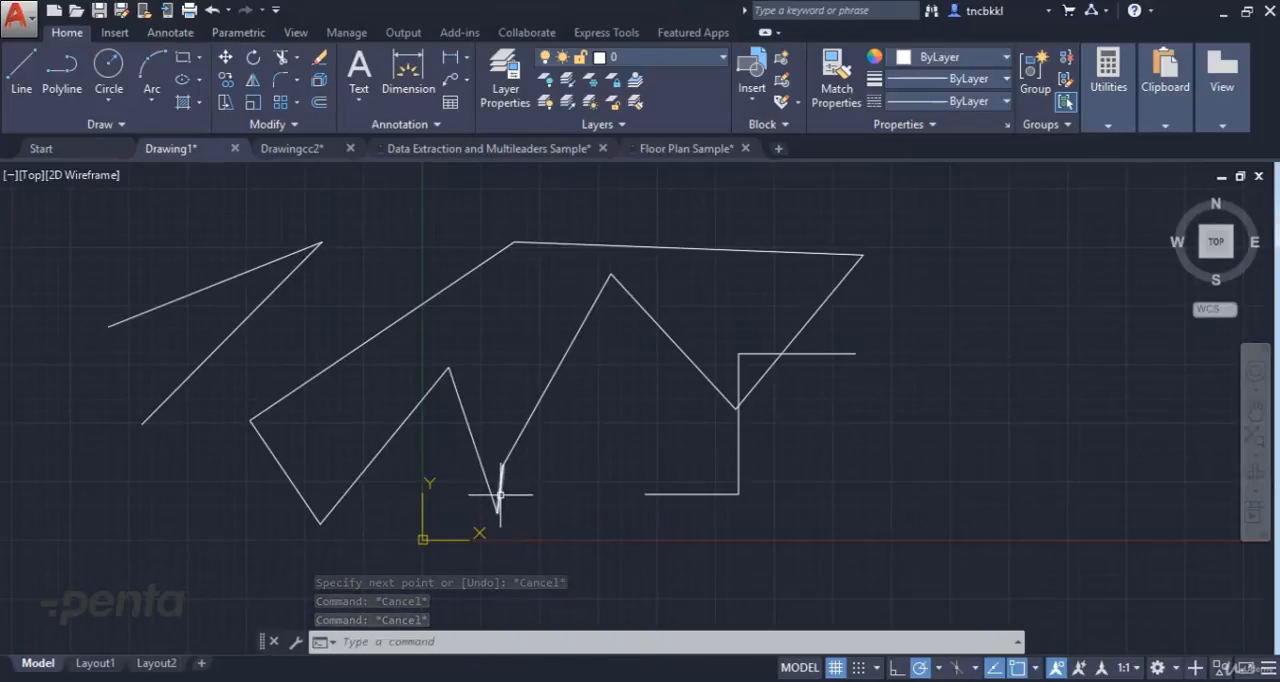
Start a new line just above and right of the origin and draw its first segment 10 units horizontally to the right.
click(21, 66)
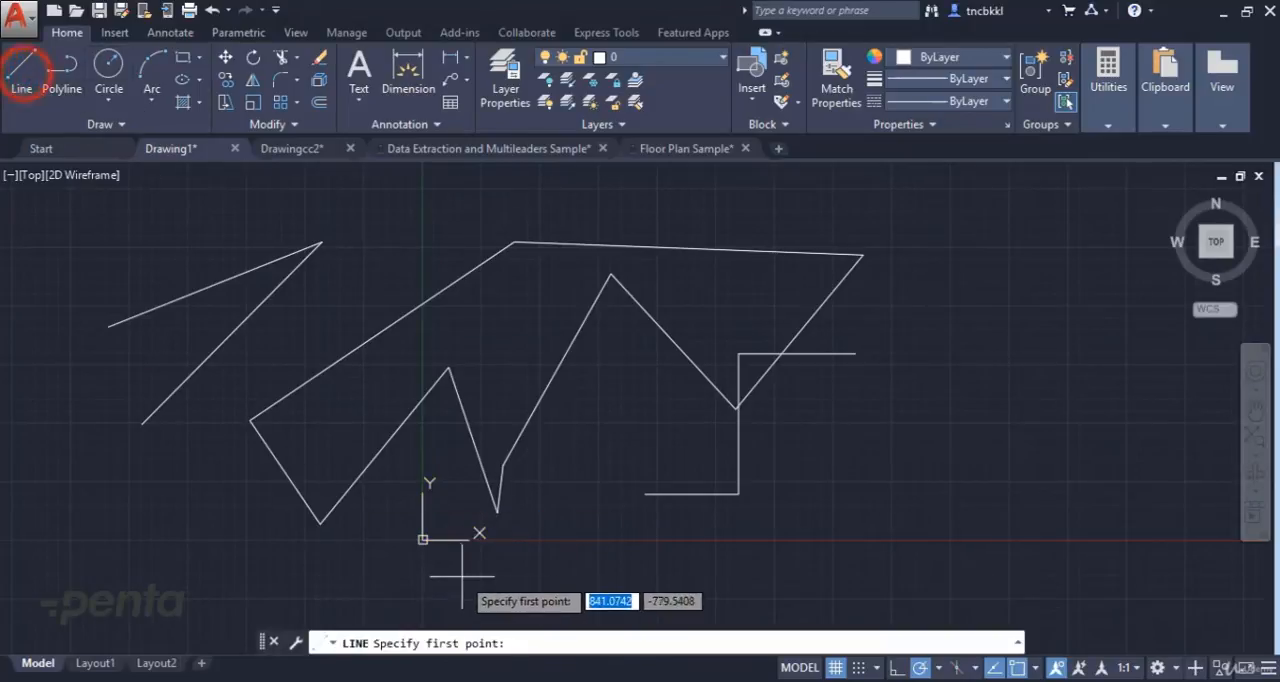
scroll(448, 515, up, 2)
scroll(420, 535, up, 4)
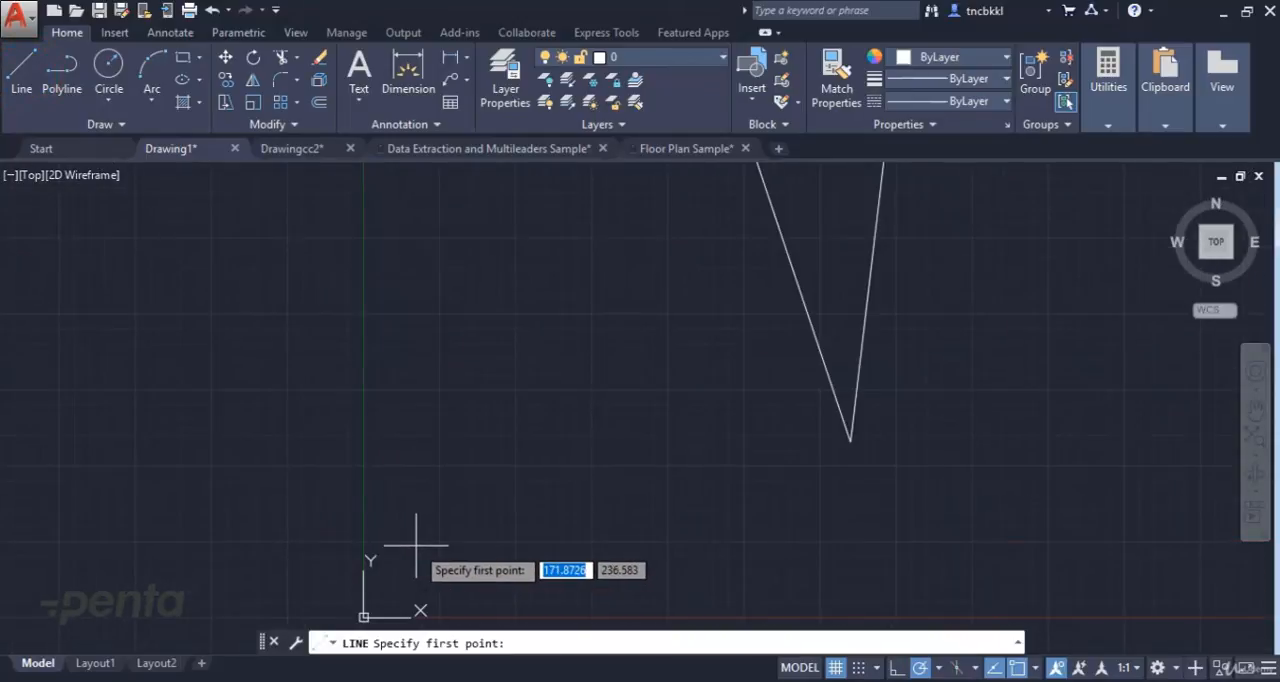
scroll(409, 565, up, 2)
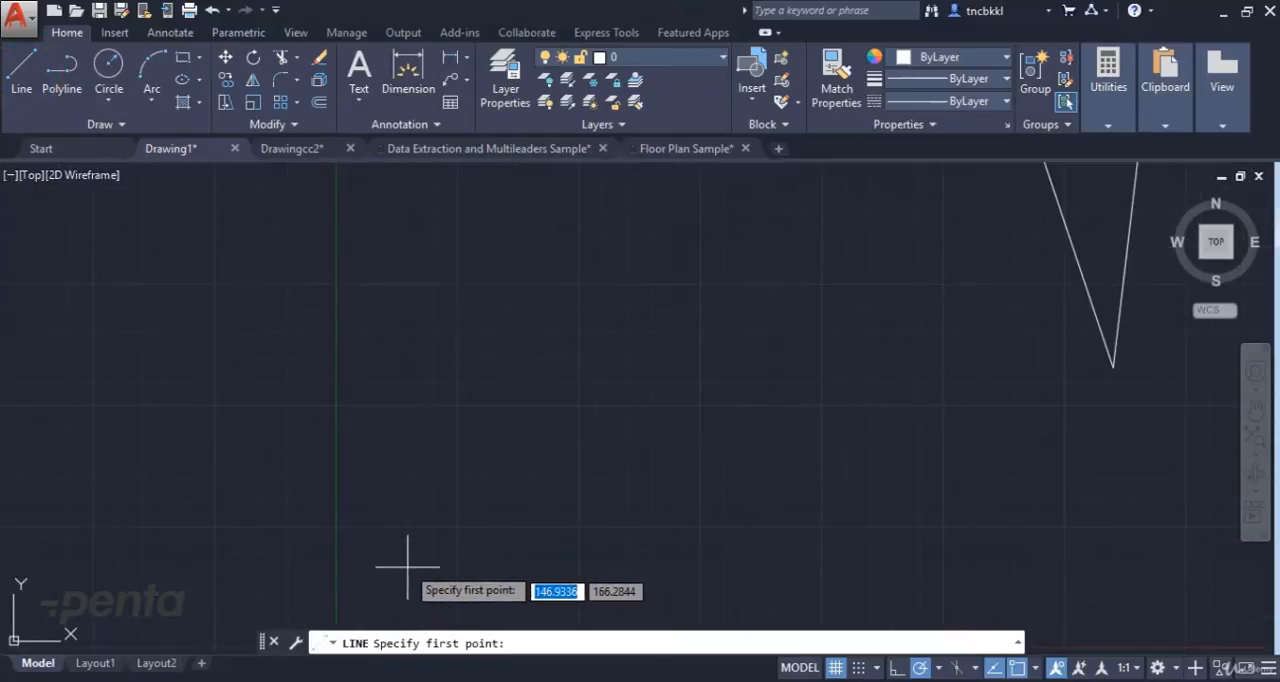
click(430, 519)
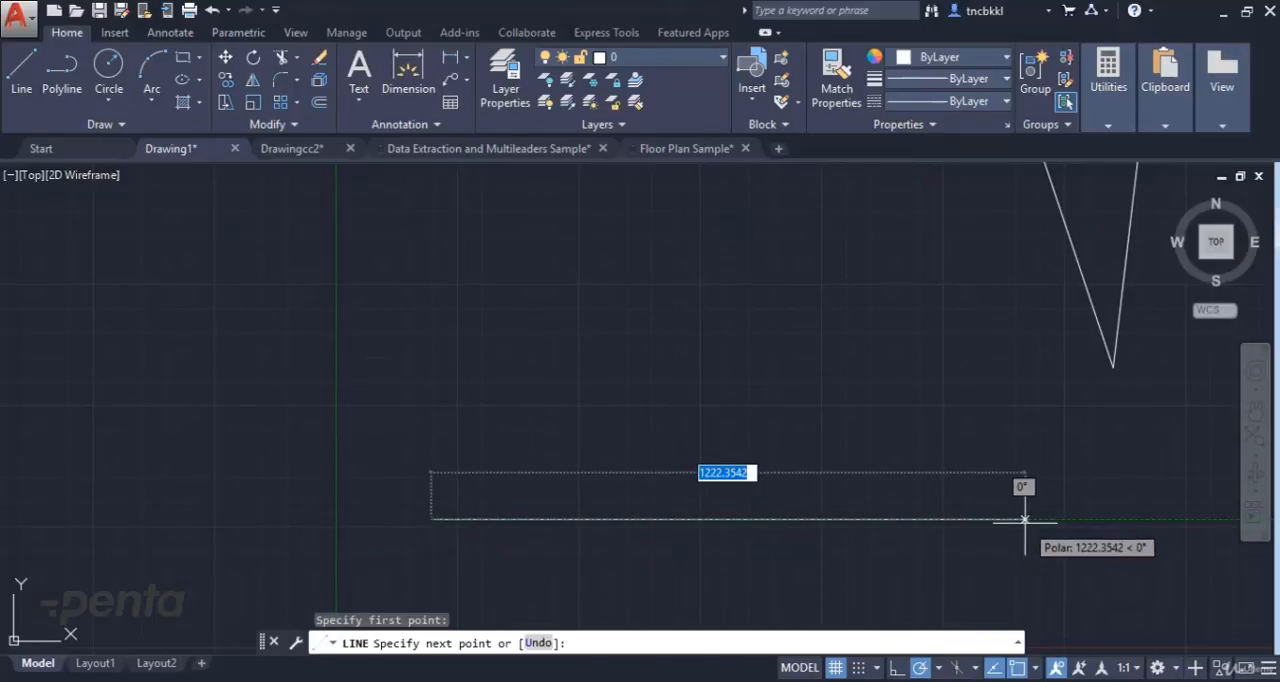
scroll(1025, 522, down, 6)
middle_drag(1025, 522, 720, 514)
text(10)
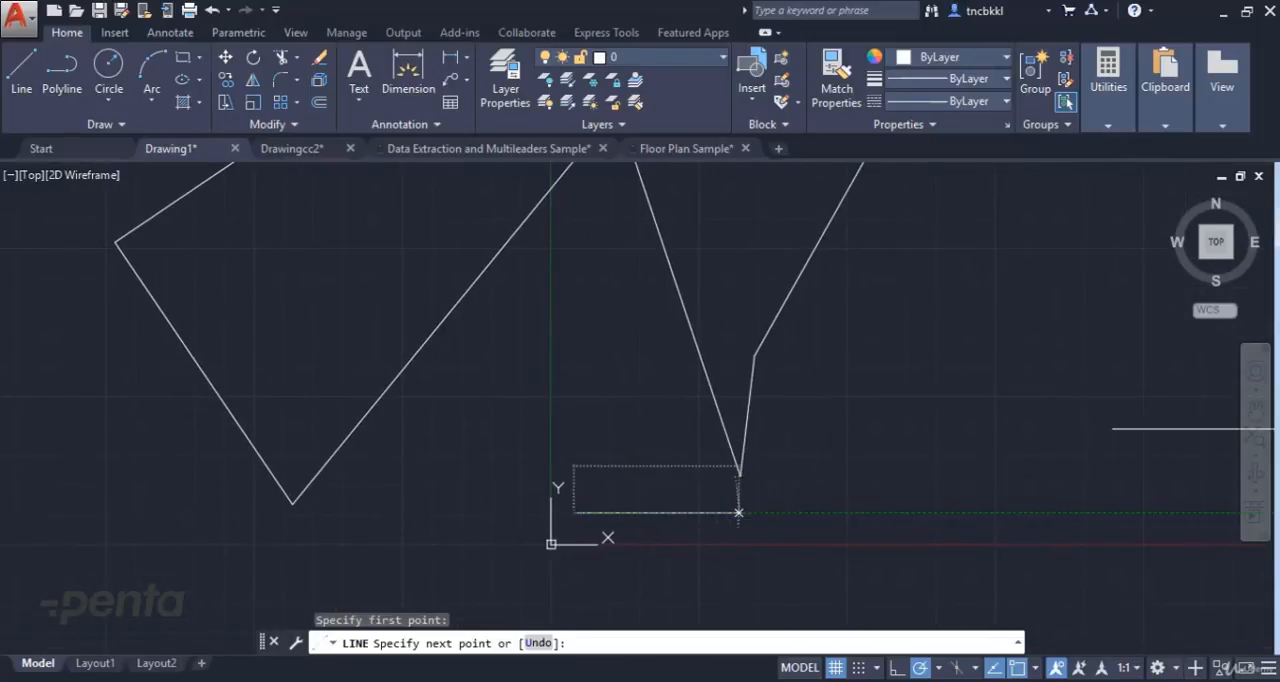
key(Return)
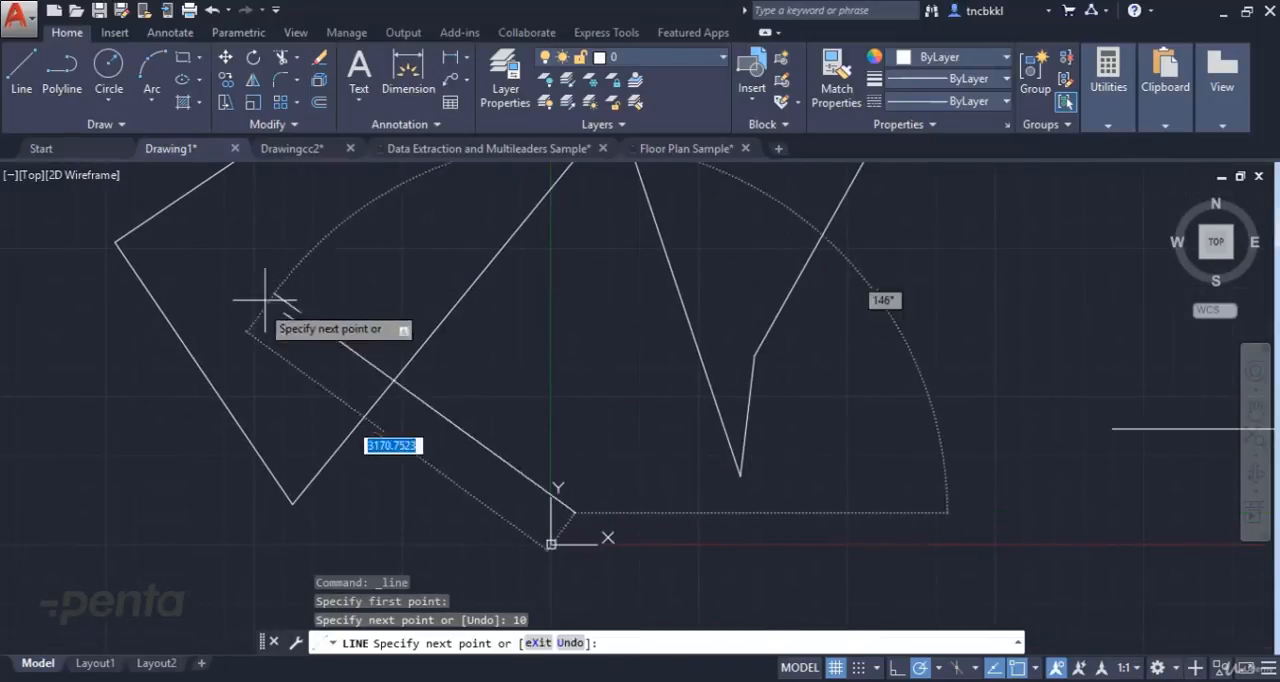
Continue the line with a 20-unit vertical segment upward from the end of the 10-unit segment.
scroll(565, 530, up, 8)
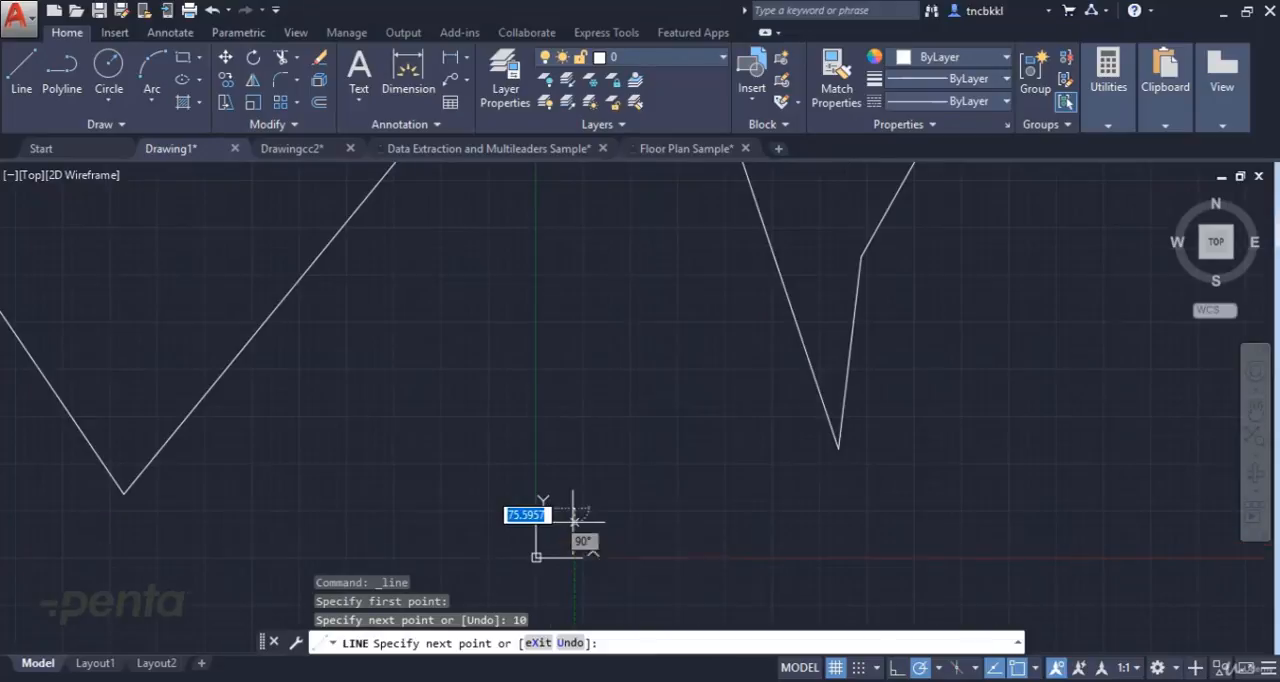
scroll(586, 511, up, 5)
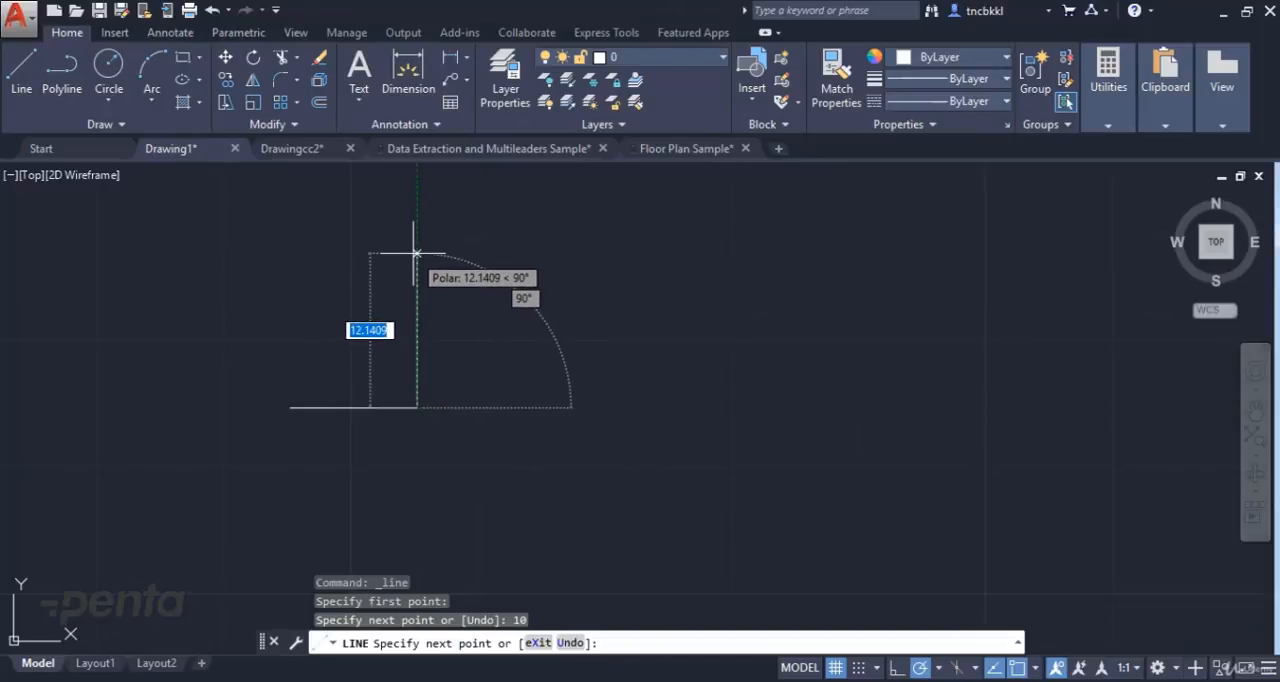
text(20)
key(Return)
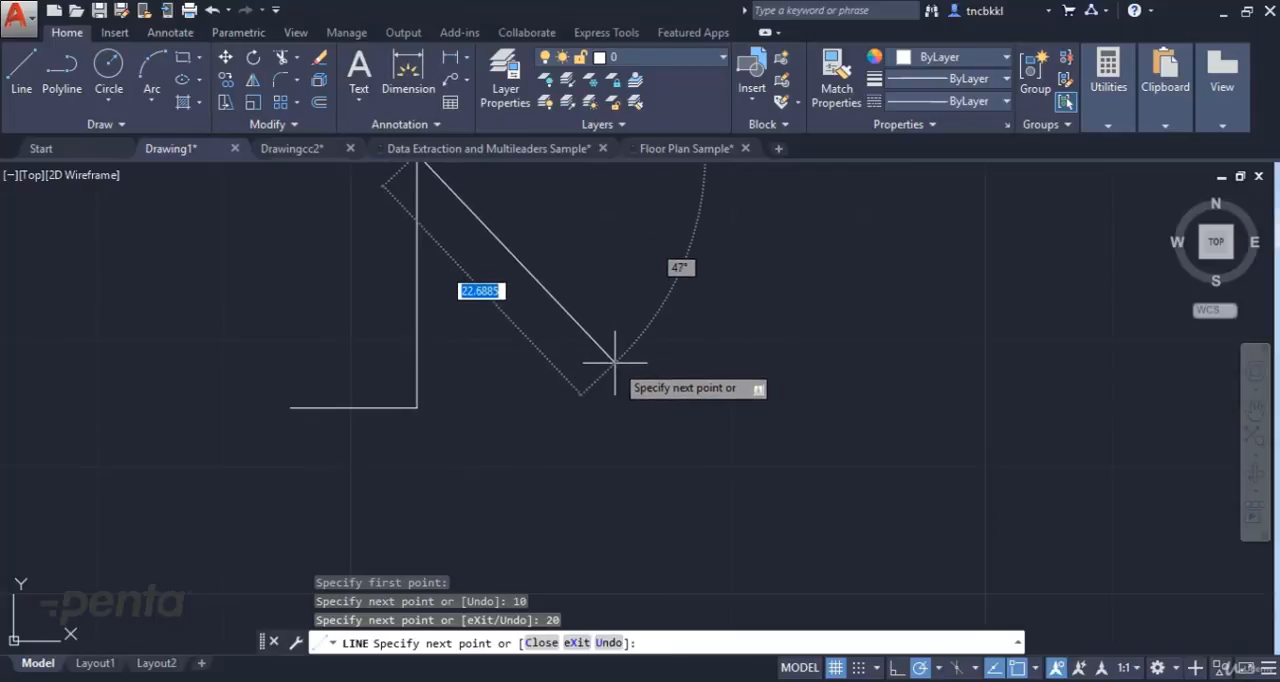
Add a 50-unit horizontal segment to the right and a 30-unit vertical segment upward, and end the line.
scroll(533, 344, down, 4)
middle_drag(533, 344, 428, 468)
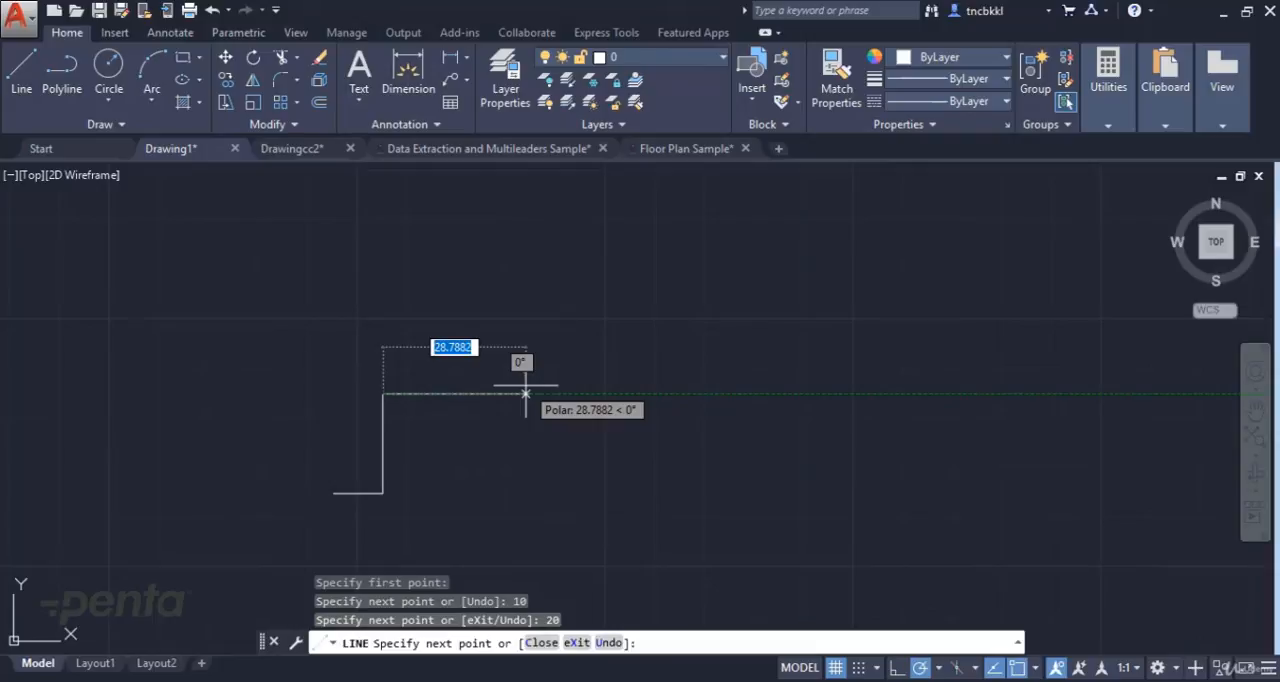
text(50)
key(Return)
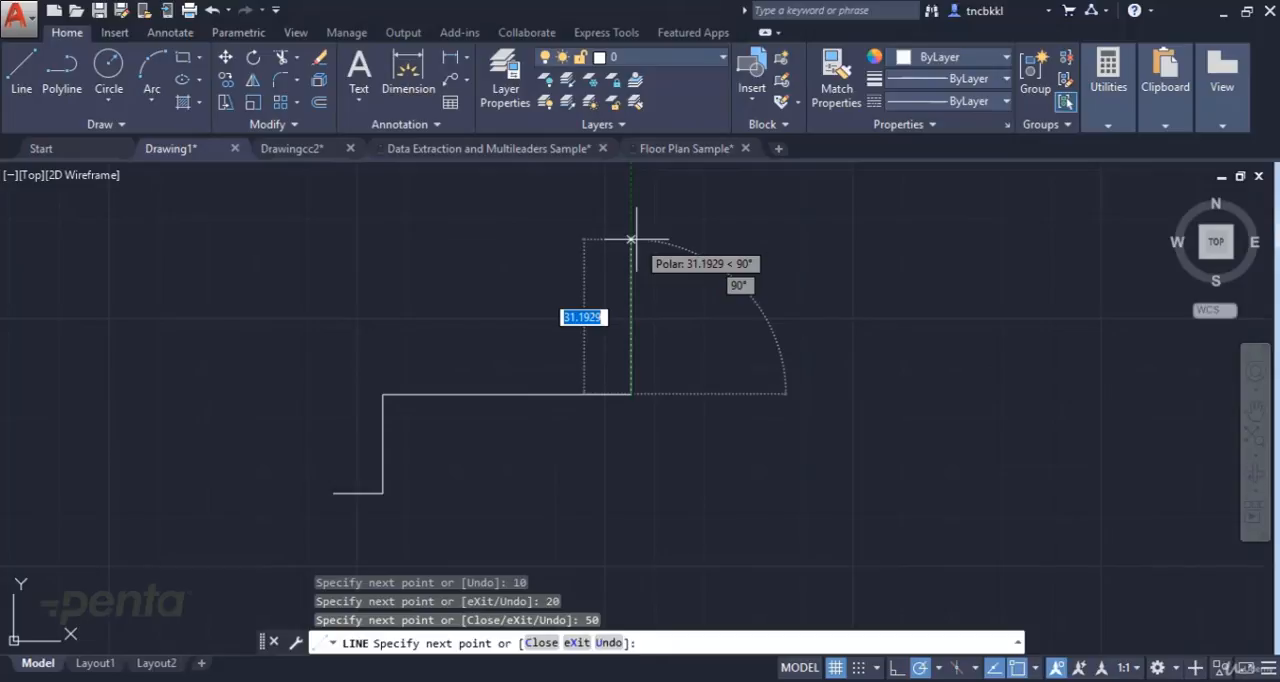
key(Return)
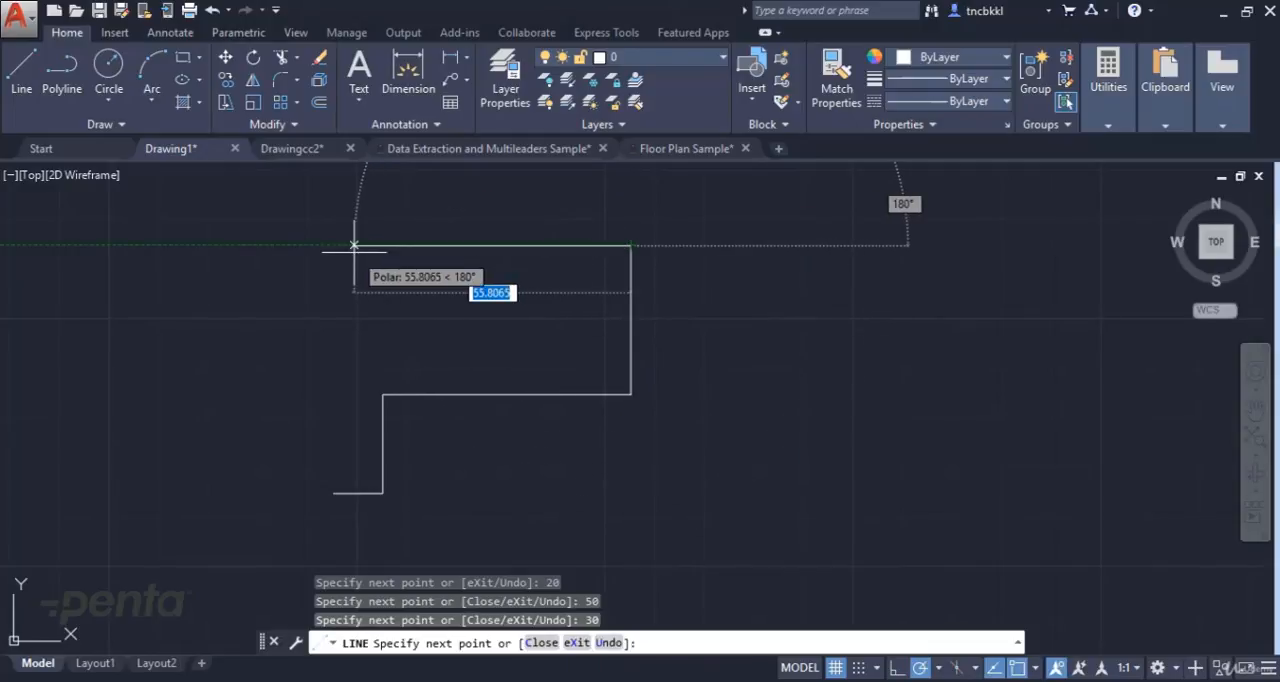
key(Escape)
key(Escape)
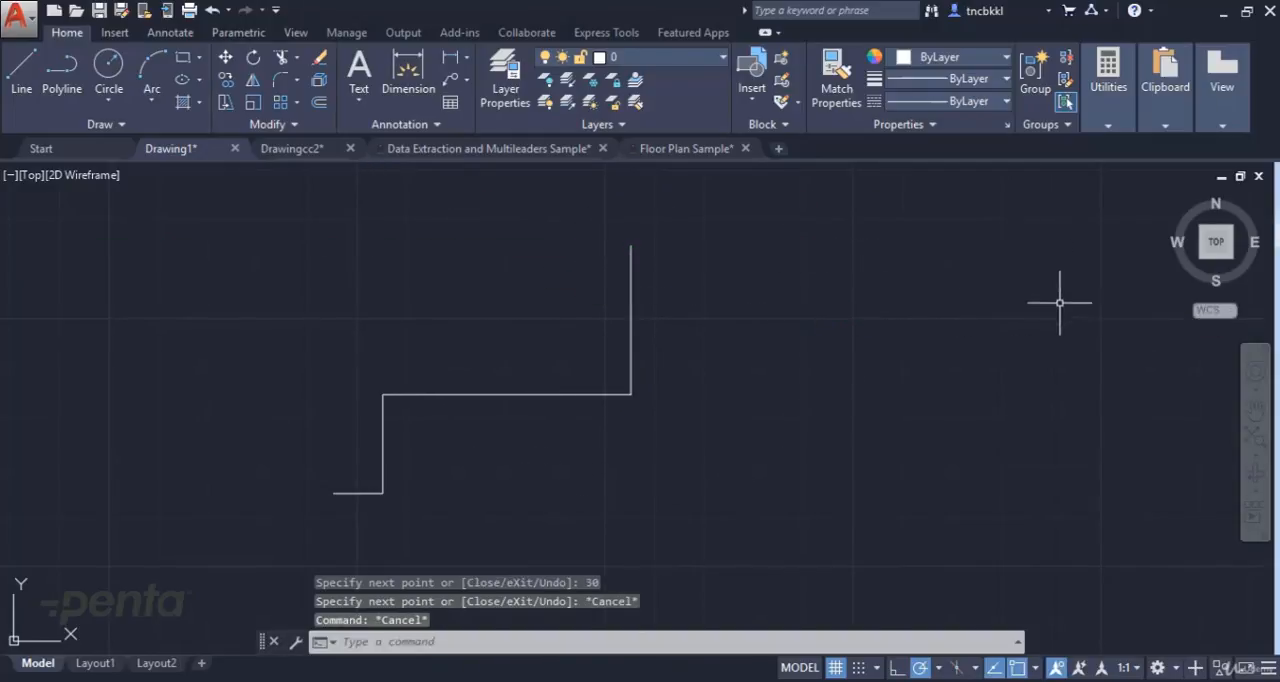
key(Escape)
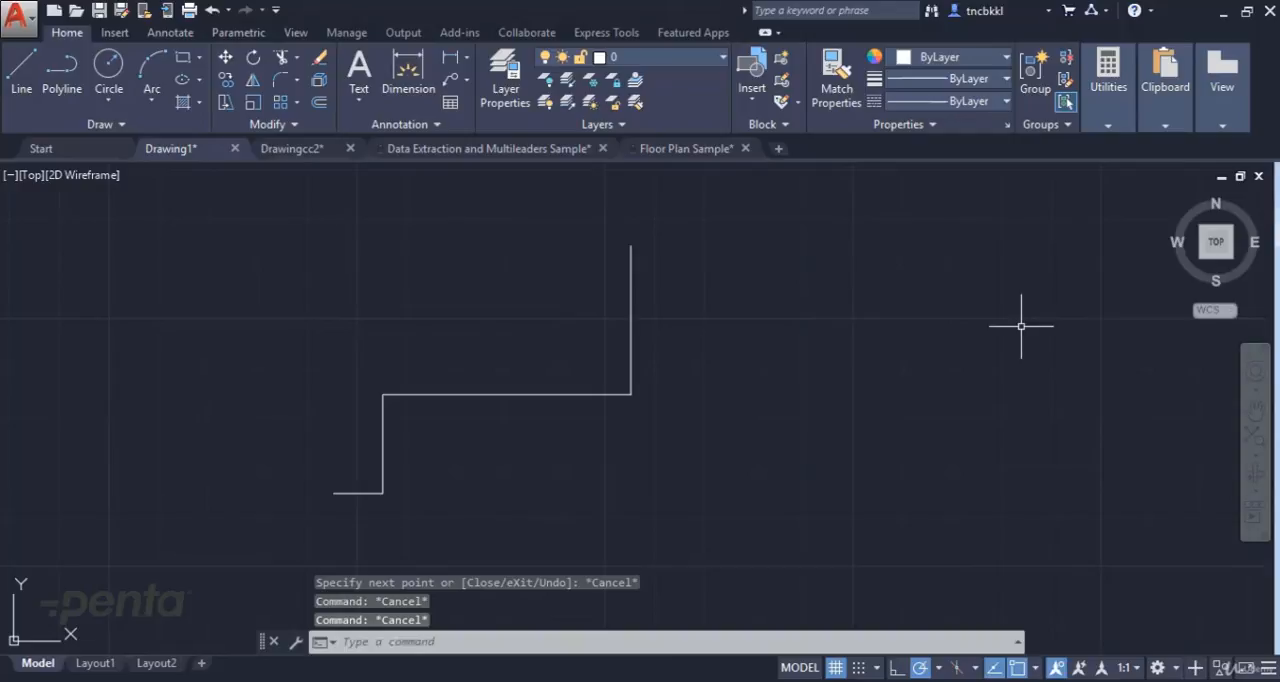